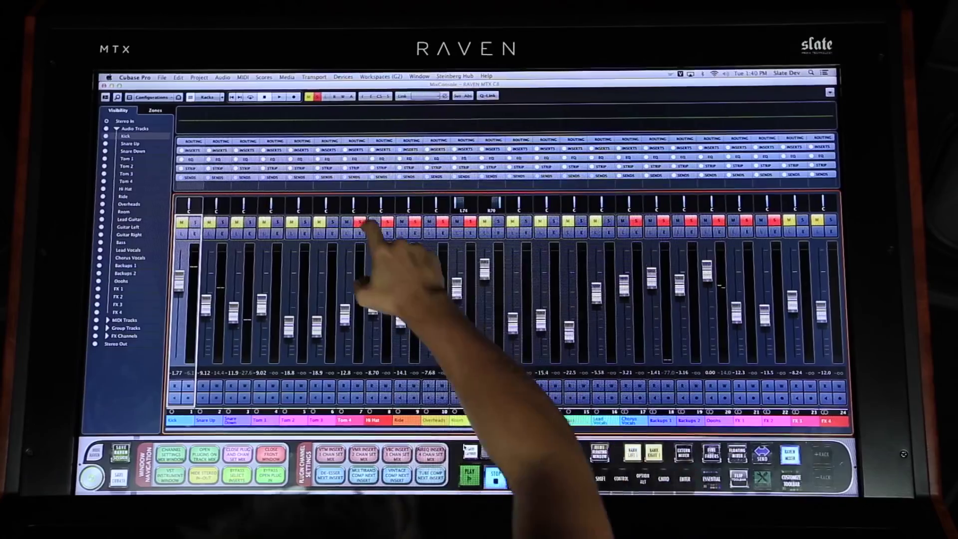
# Step: Swipe across the MixConsole Solo buttons to unsolo all soloed channels
pyautogui.moveTo(379, 223); pyautogui.dragTo(790, 221)
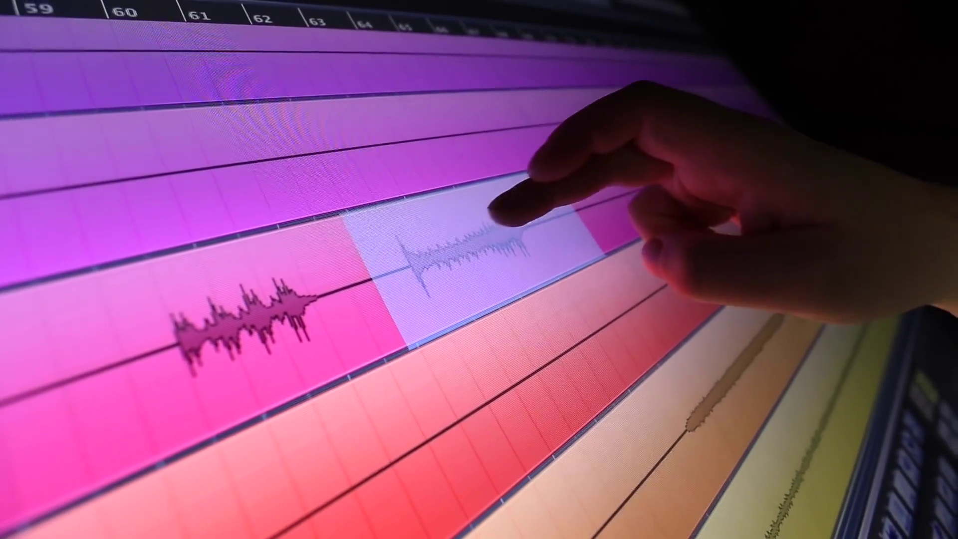
# Step: Extend the pink-track selection leftward to include the adjacent audio event
pyautogui.moveTo(610, 218); pyautogui.dragTo(457, 218)
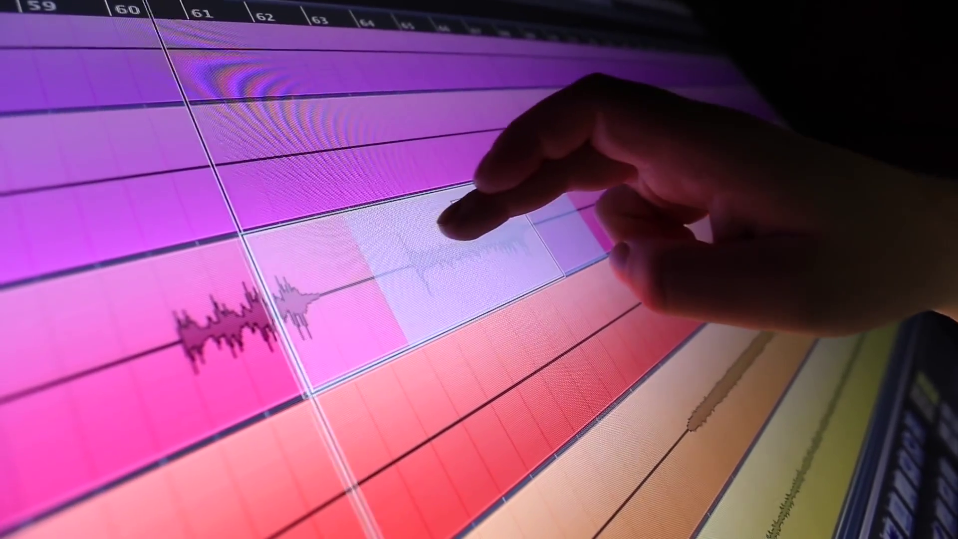
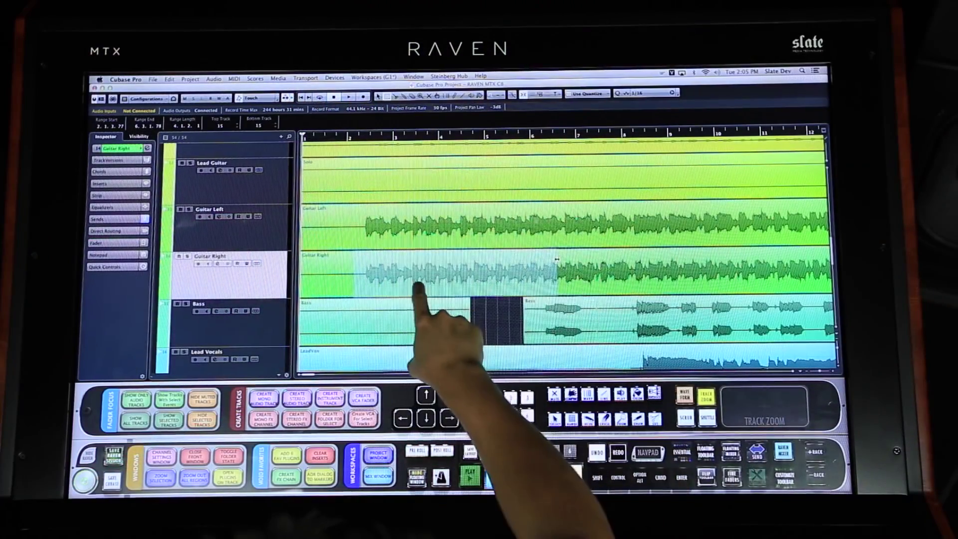
# Step: Slide the Guitar Right event later in time and zoom in around bar 6
pyautogui.moveTo(419, 284); pyautogui.dragTo(479, 284)
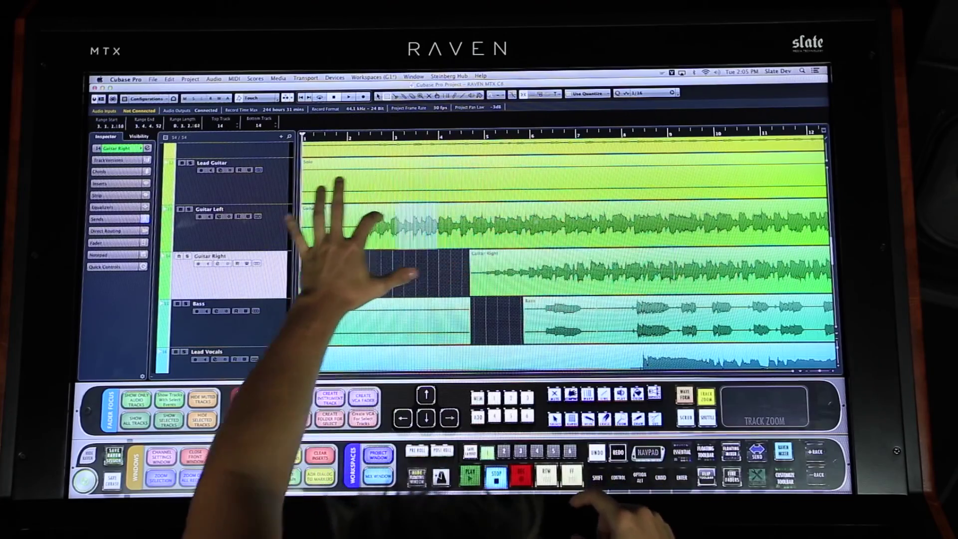
pyautogui.scroll(-1, 561, 254)
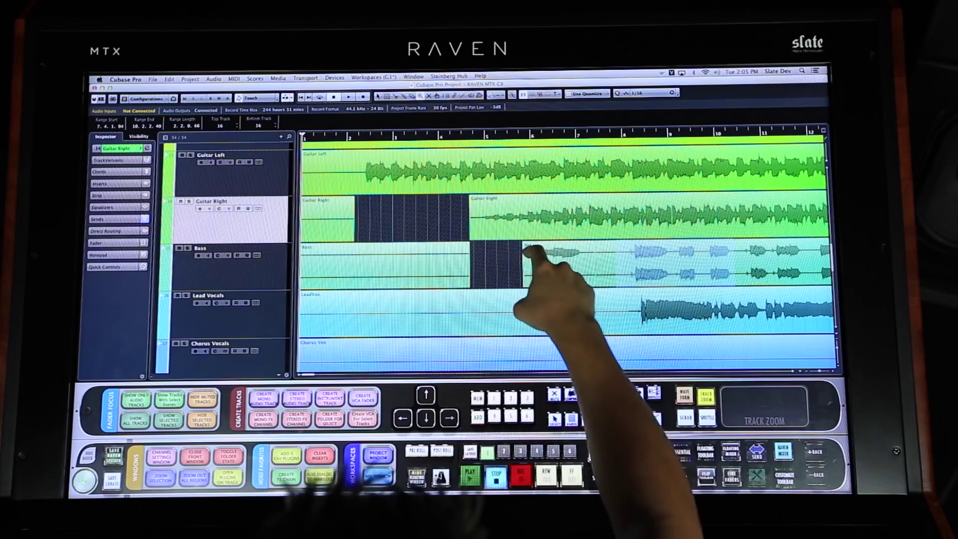
pyautogui.moveTo(607, 288); pyautogui.dragTo(715, 288)
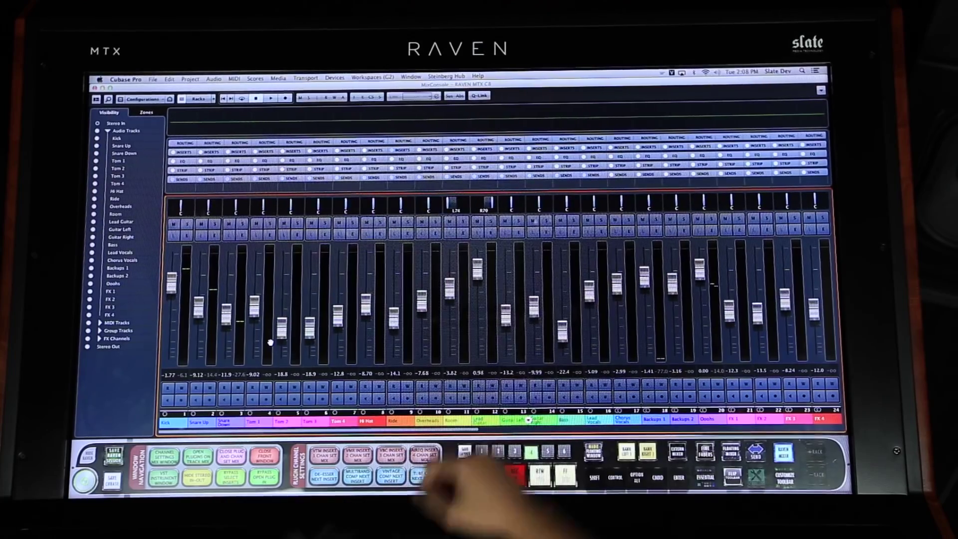
# Step: Load Slate Digital Virtual Mix Rack on a channel insert slot
pyautogui.click(517, 150)
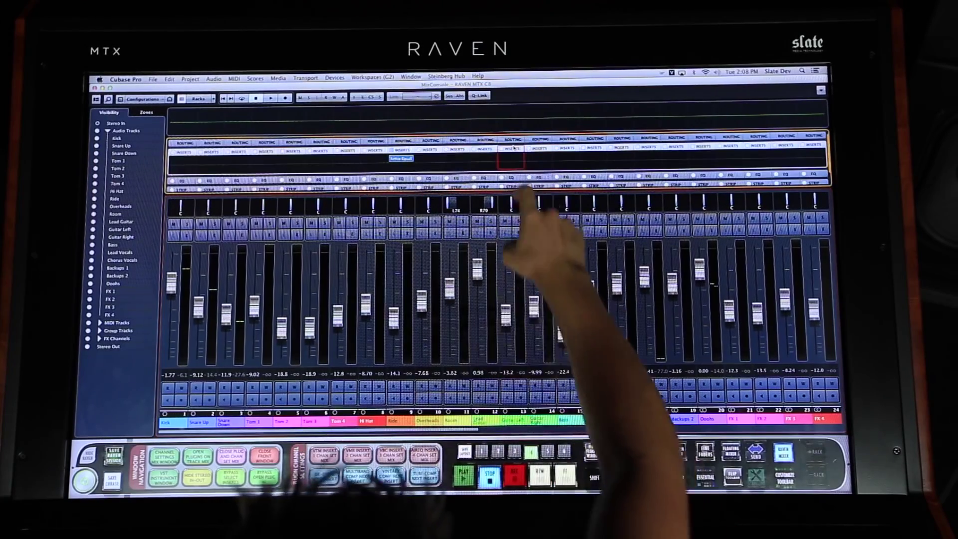
pyautogui.click(515, 158)
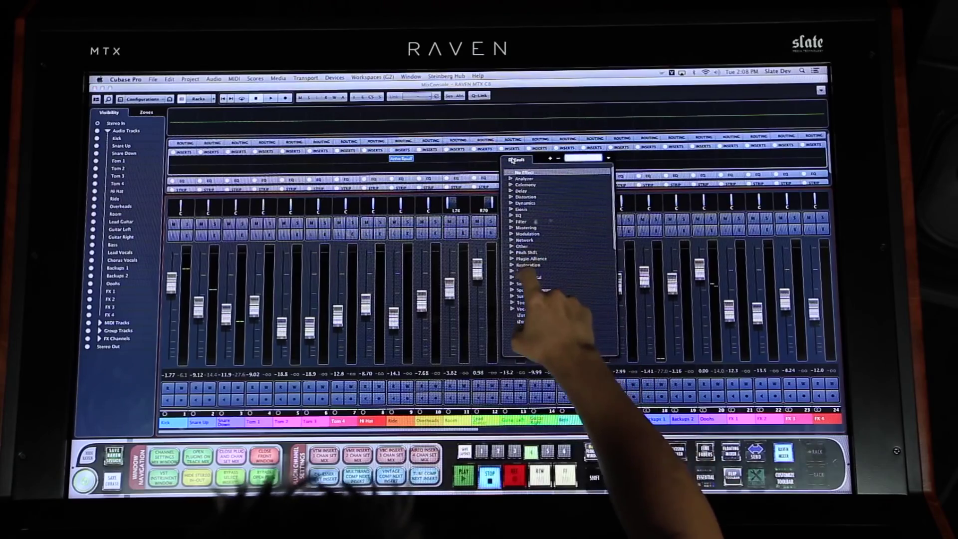
pyautogui.click(521, 277)
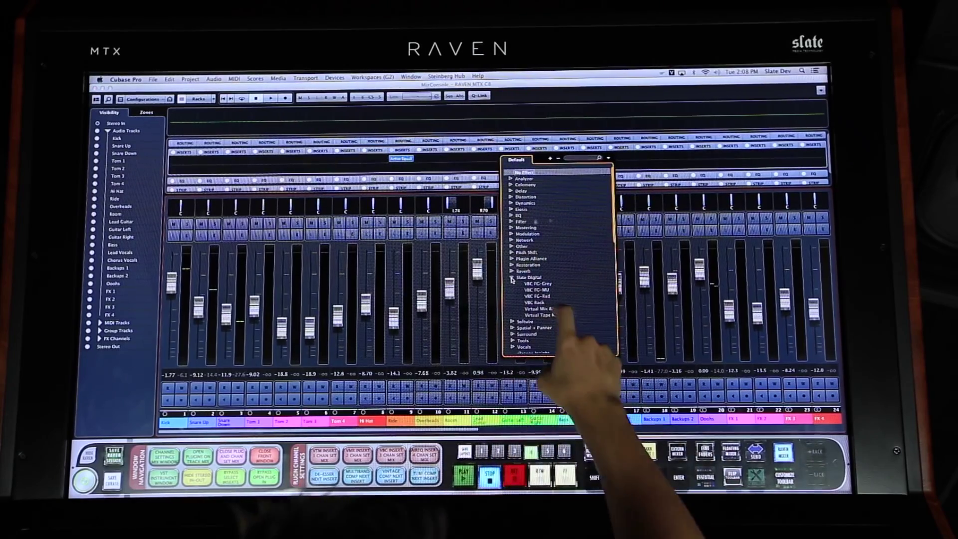
pyautogui.click(561, 309)
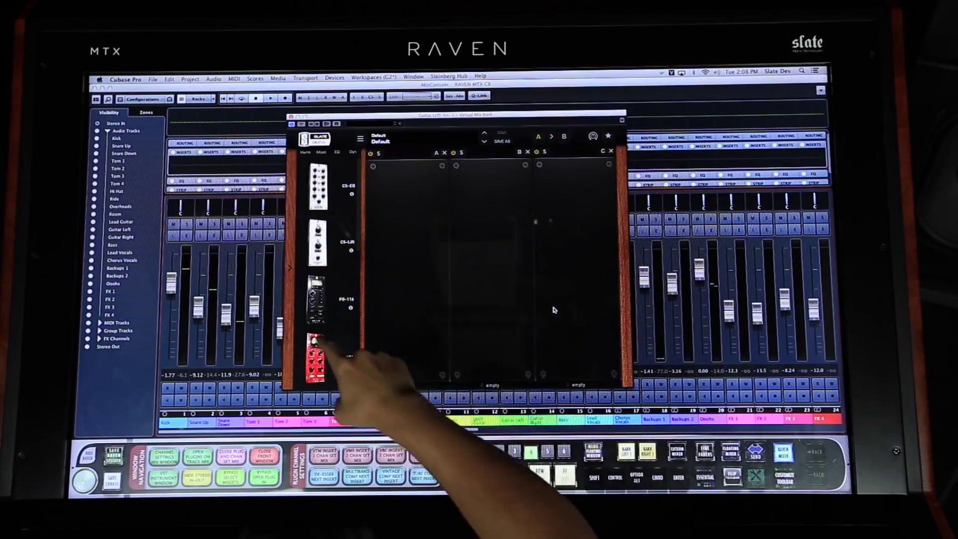
# Step: Fill the rack slots with FG-116, FG-401 and EQ modules
pyautogui.moveTo(319, 356); pyautogui.dragTo(419, 322)
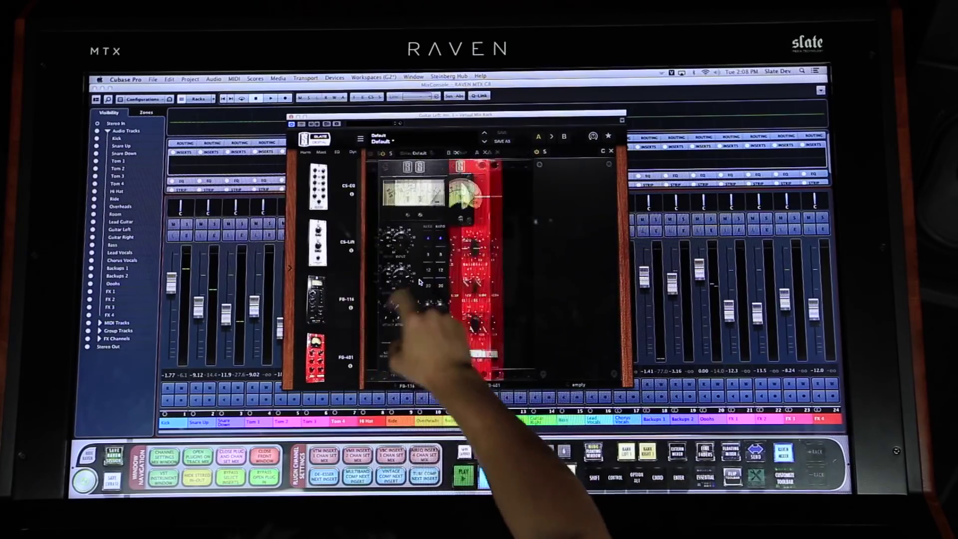
pyautogui.moveTo(317, 299); pyautogui.dragTo(408, 300)
pyautogui.moveTo(318, 240); pyautogui.dragTo(408, 285)
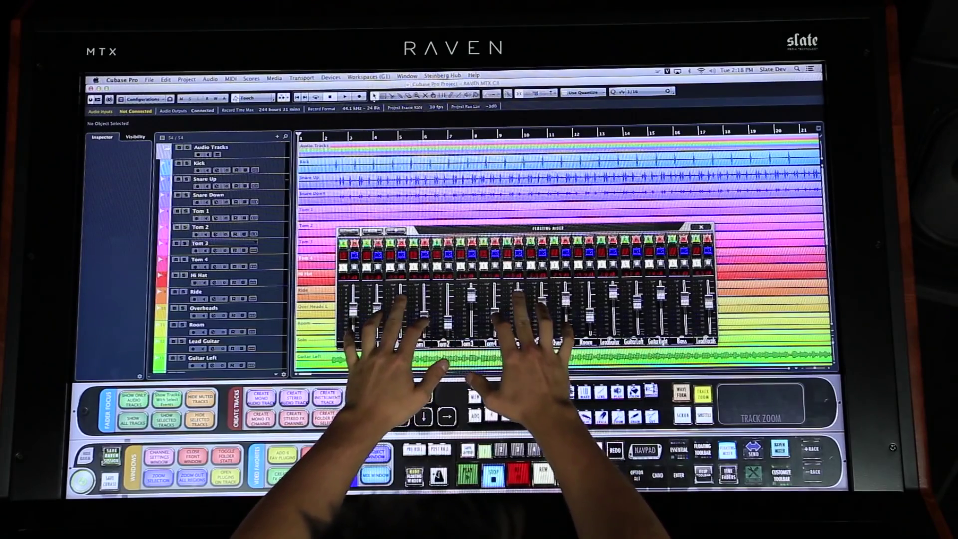
# Step: Close the floating mixer, show the floating toolbars, and move one panel to the upper left
pyautogui.click(701, 228)
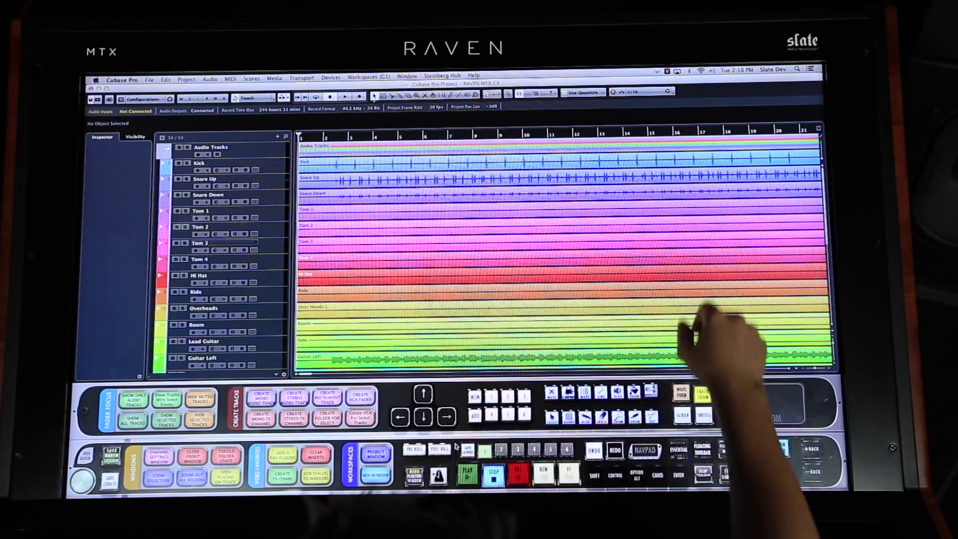
pyautogui.click(682, 454)
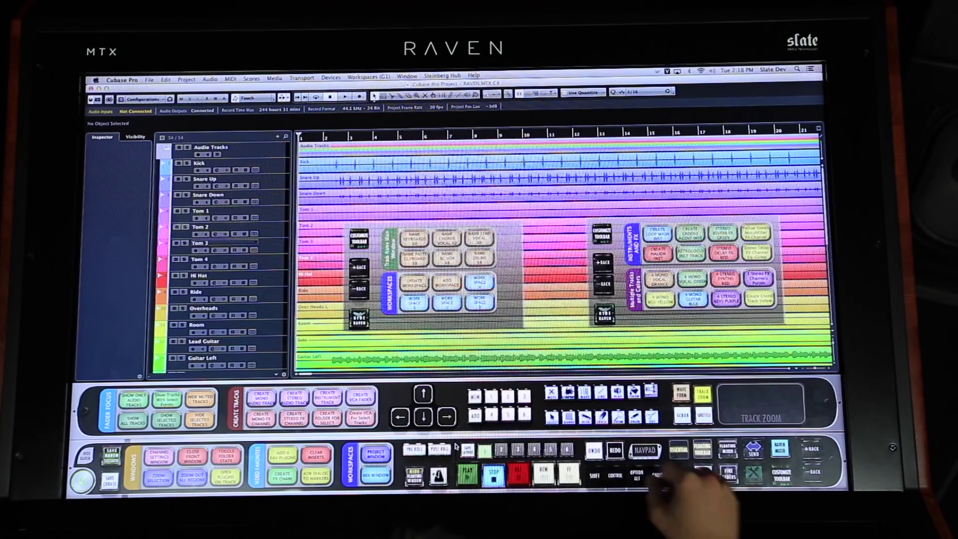
pyautogui.moveTo(449, 247); pyautogui.dragTo(375, 172)
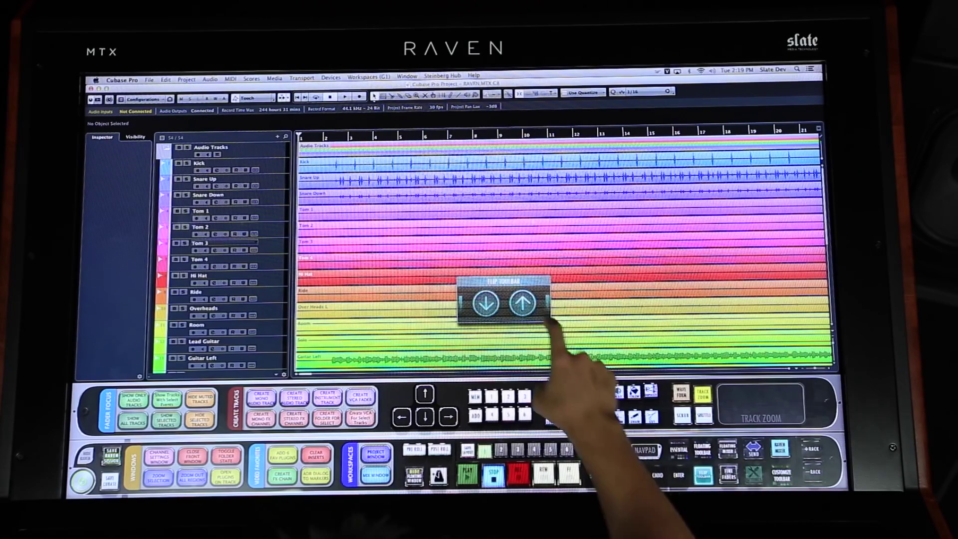
# Step: Flip the bottom toolbar rows through several different button sets
pyautogui.click(524, 303)
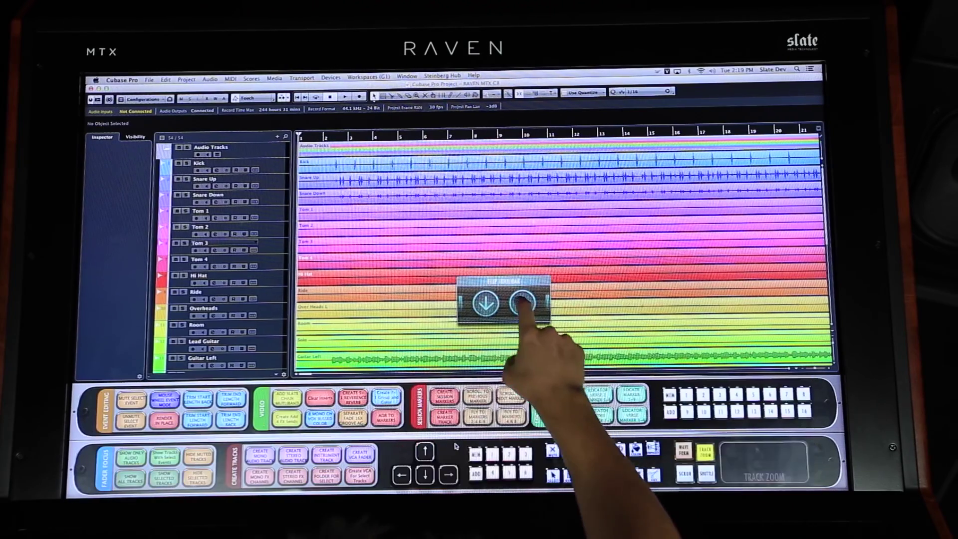
pyautogui.click(487, 303)
pyautogui.moveTo(502, 283); pyautogui.dragTo(750, 314)
pyautogui.click(767, 334)
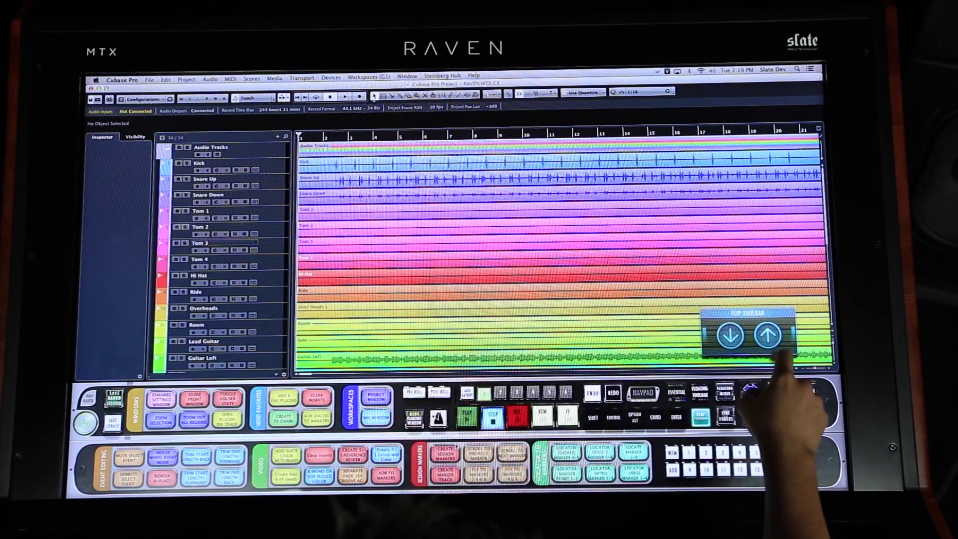
pyautogui.click(767, 335)
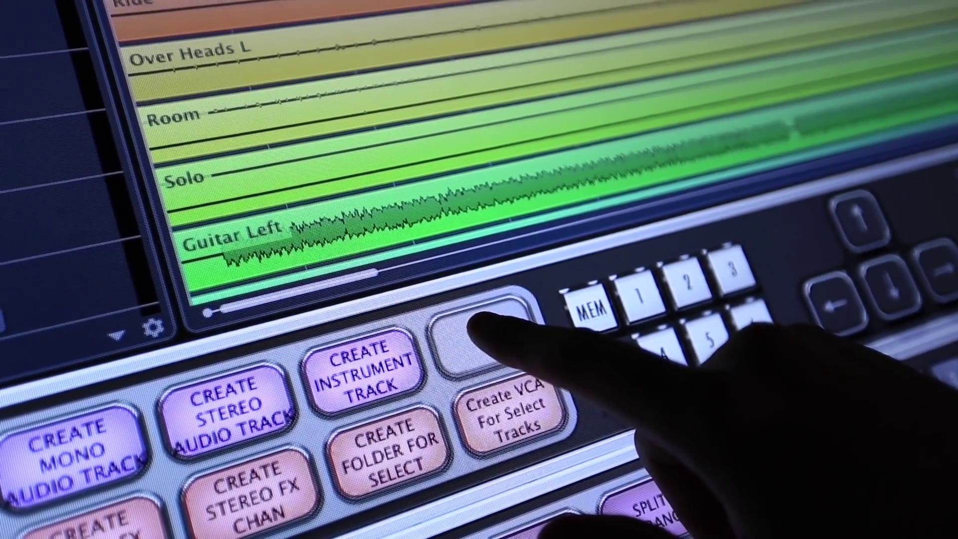
# Step: Record and save a custom command renaming Audio 01 to Lead Vocal, then select Audio 02
pyautogui.click(479, 333)
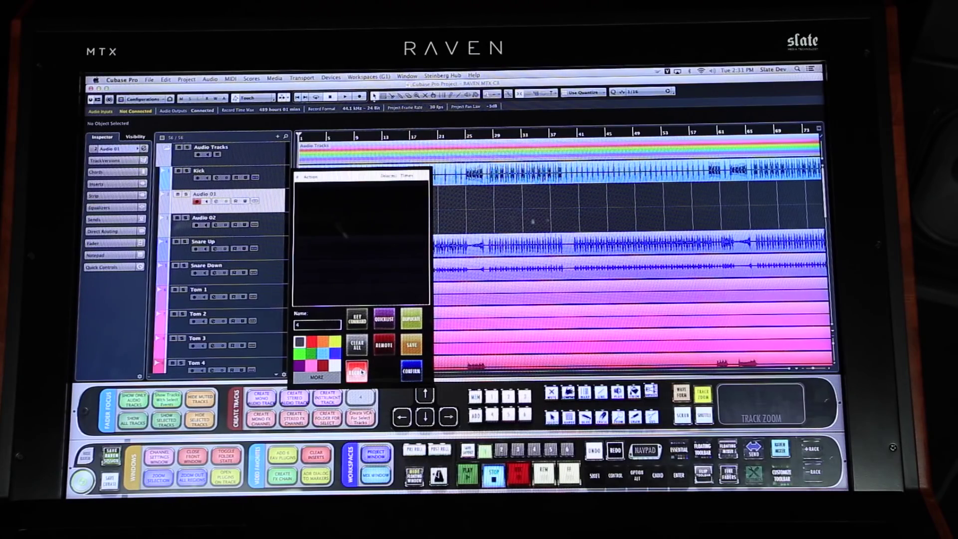
pyautogui.doubleClick(121, 148)
pyautogui.write('Lead Vocal')
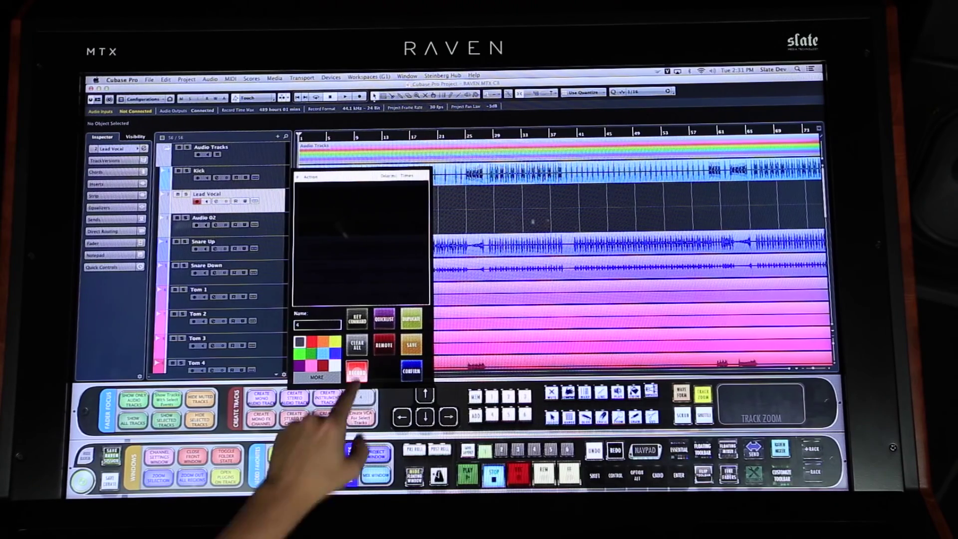
pyautogui.click(358, 370)
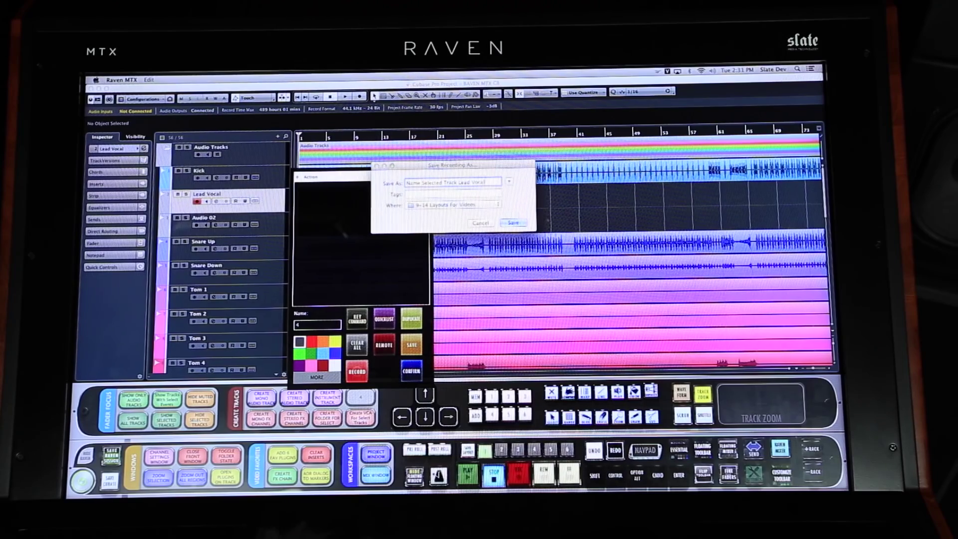
pyautogui.press('Return')
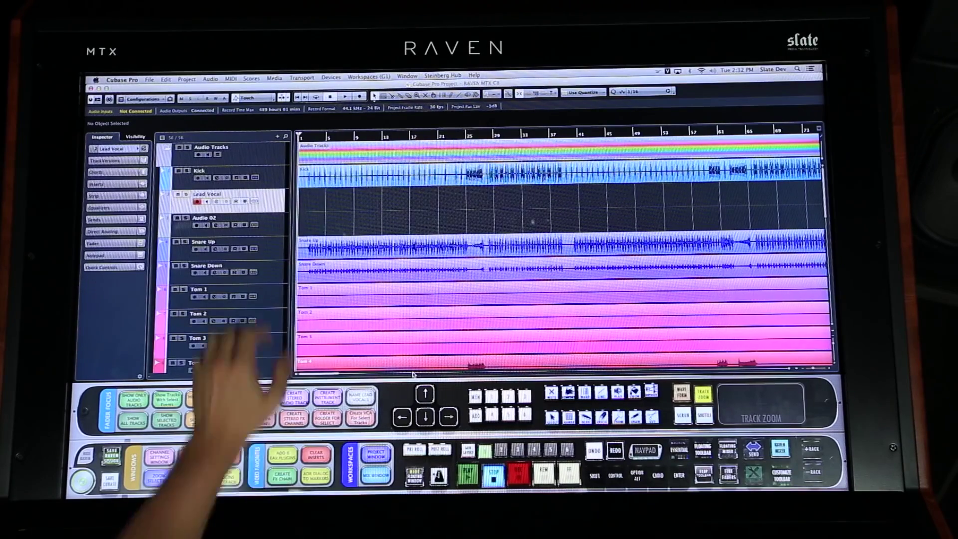
pyautogui.click(240, 219)
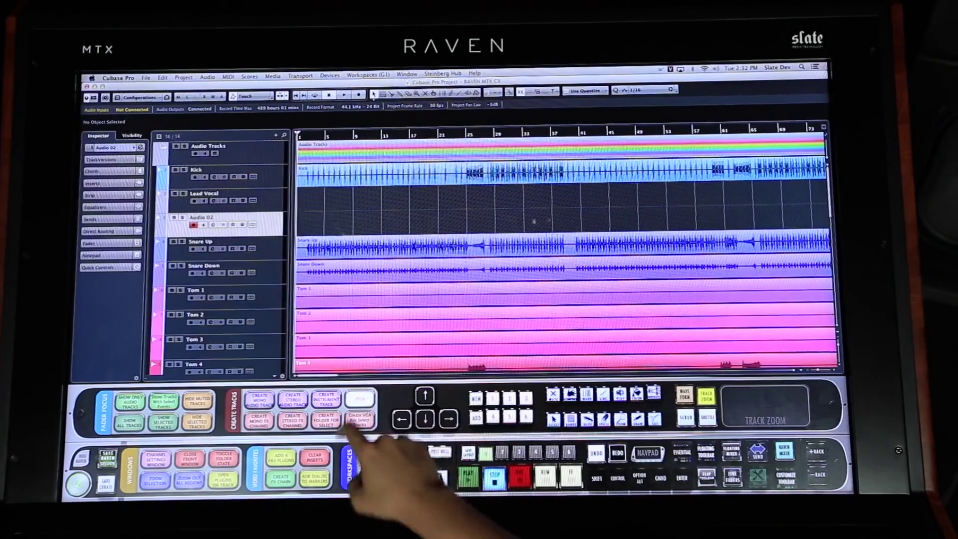
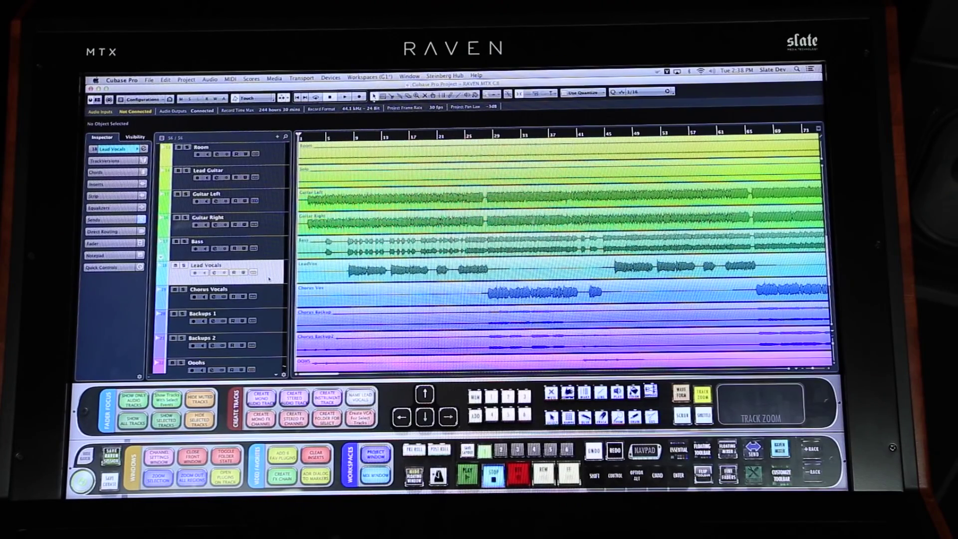
# Step: Build a six-plug-in Lead Vocals insert chain: REVerence, EQ, multiband compressor, Tape Machines, Mix Rack
pyautogui.click(283, 475)
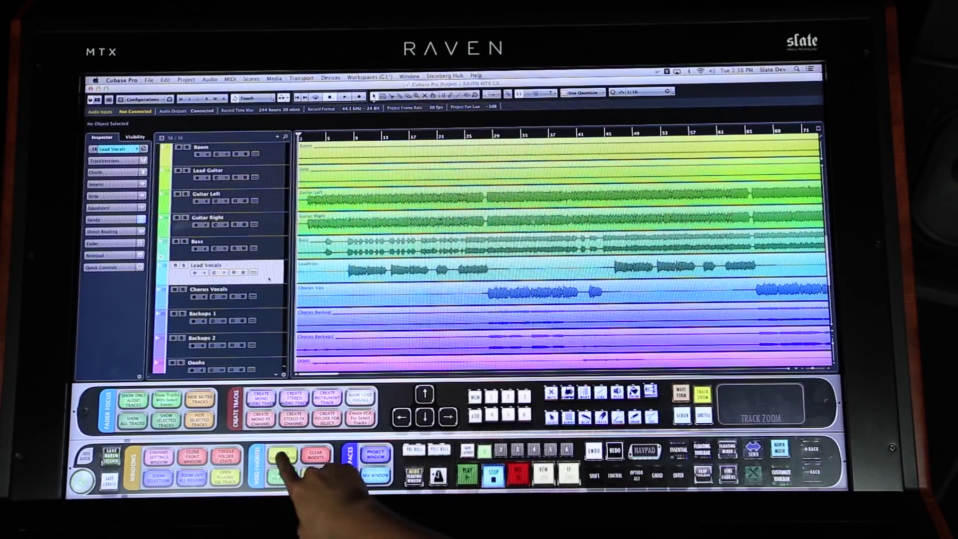
pyautogui.press('Escape')
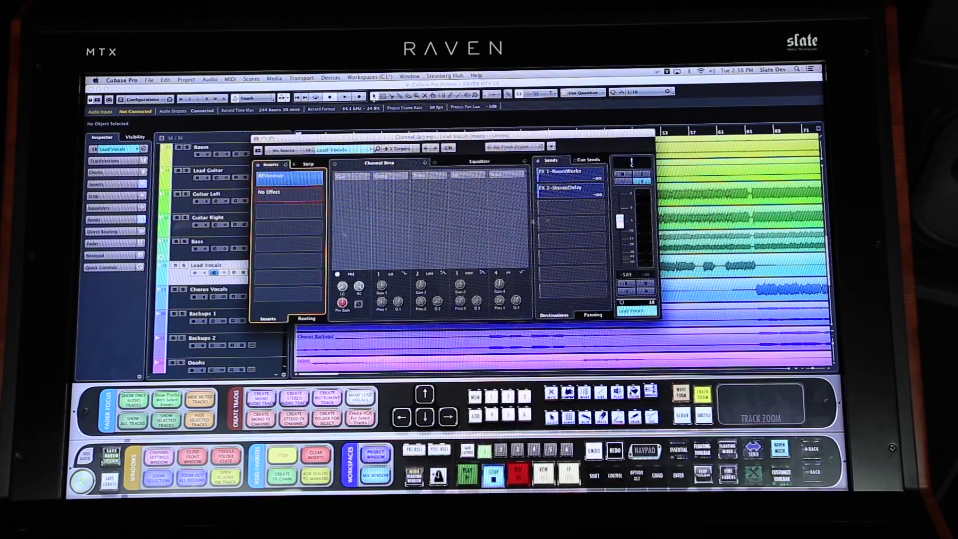
pyautogui.click(290, 192)
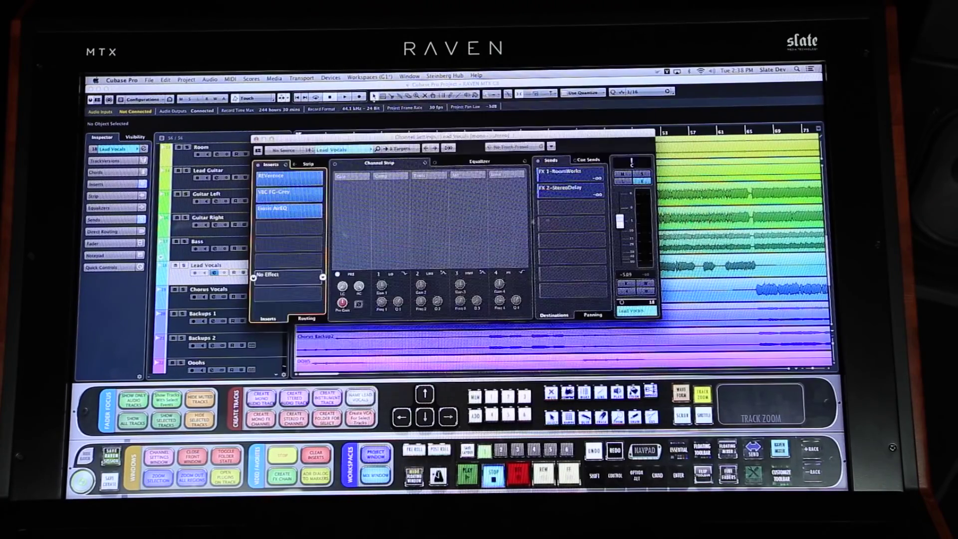
pyautogui.click(289, 208)
pyautogui.click(289, 224)
pyautogui.click(289, 241)
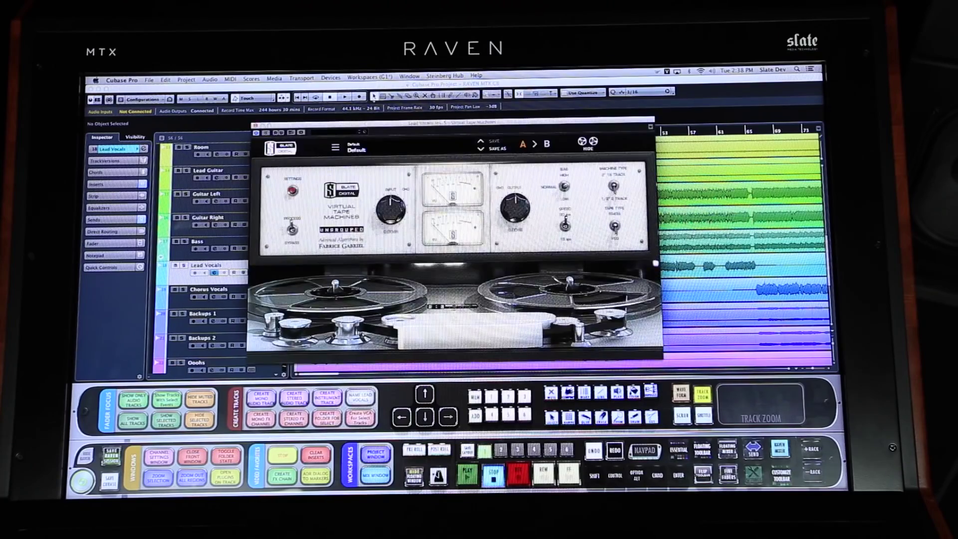
pyautogui.click(289, 258)
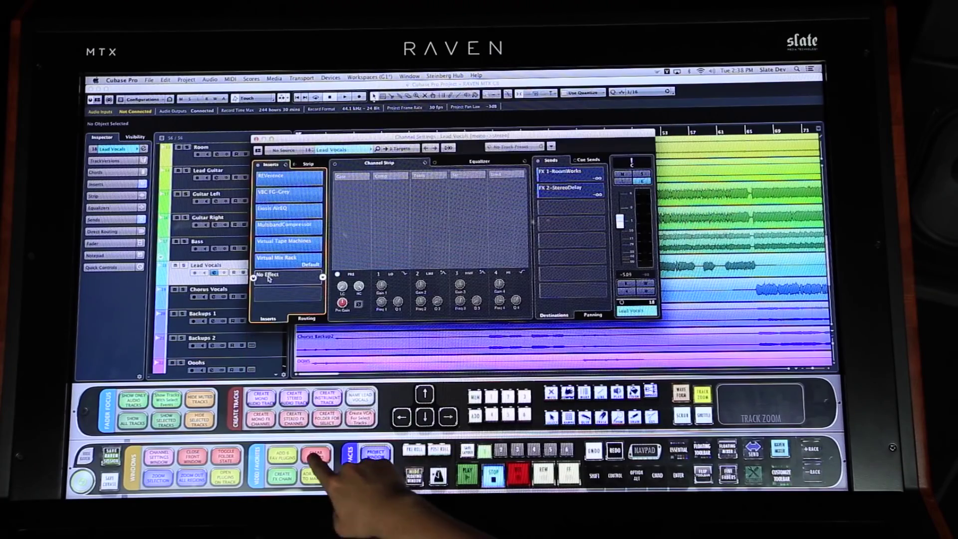
# Step: Reset the Lead Vocals insert rack, clearing all six insert plug-ins
pyautogui.click(375, 455)
pyautogui.click(270, 279)
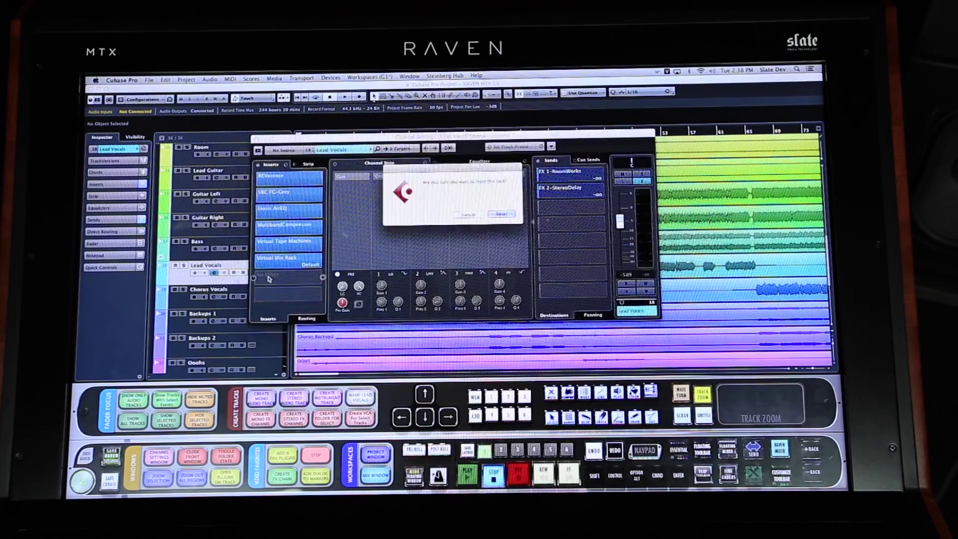
pyautogui.press('Return')
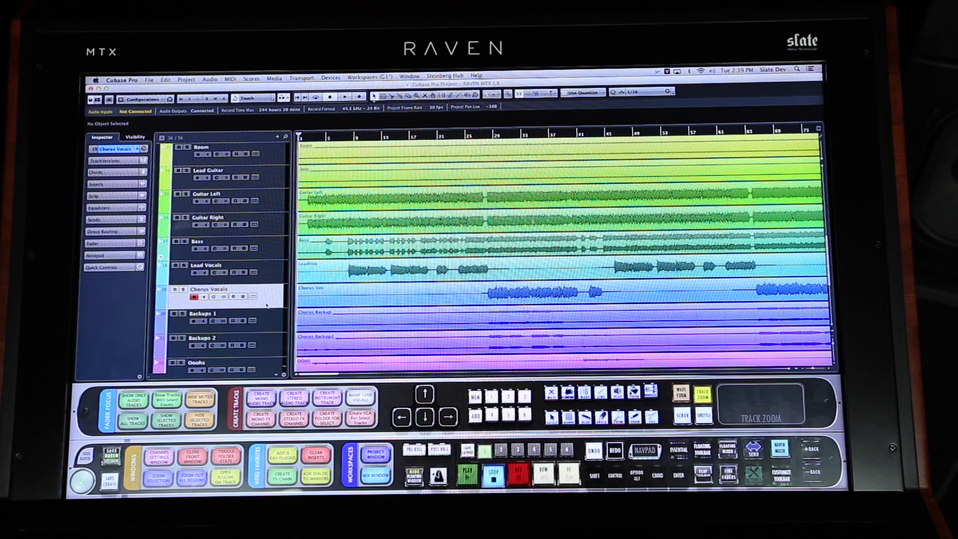
# Step: Add RoomWorks, DualFilter, Phaser and StereoDelay sends to Chorus Vocals, enabling DualFilter and Phaser
pyautogui.click(339, 475)
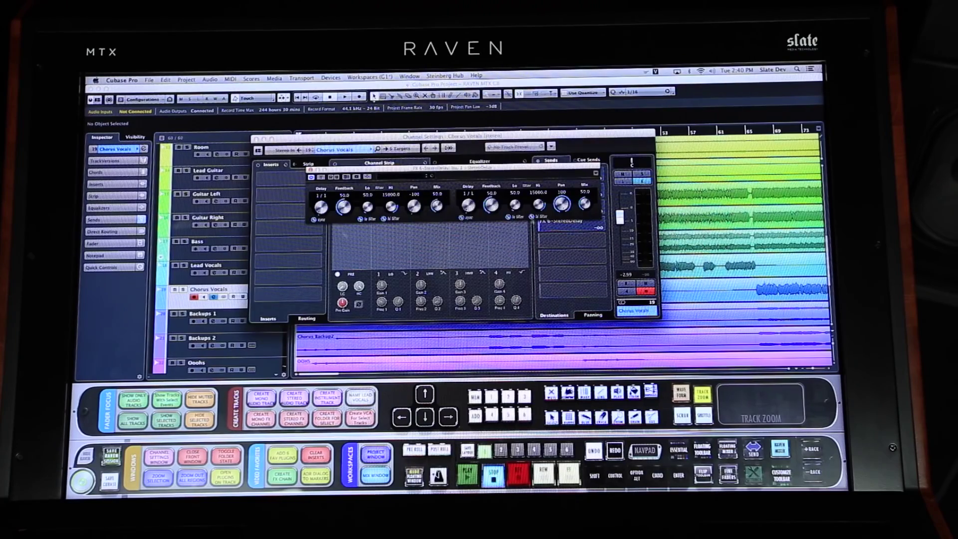
pyautogui.click(569, 221)
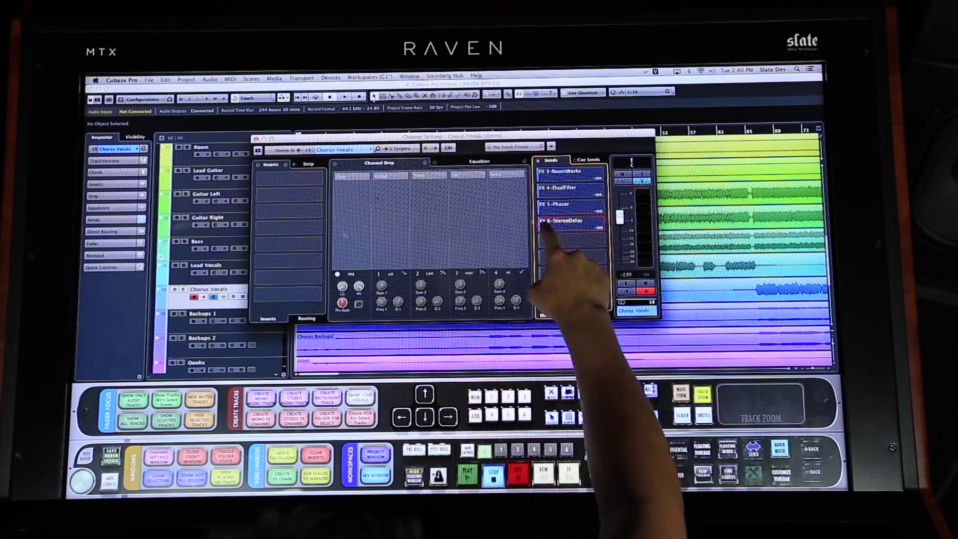
pyautogui.click(569, 205)
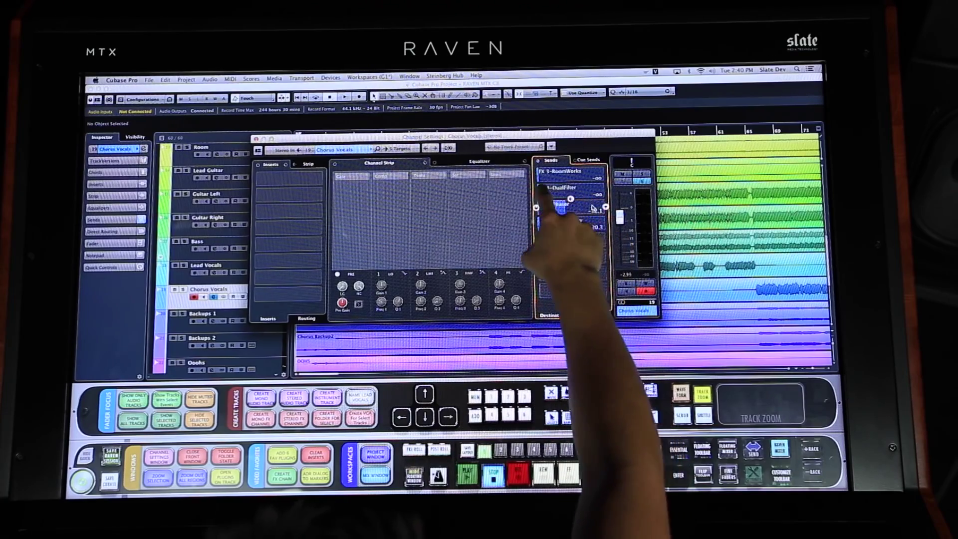